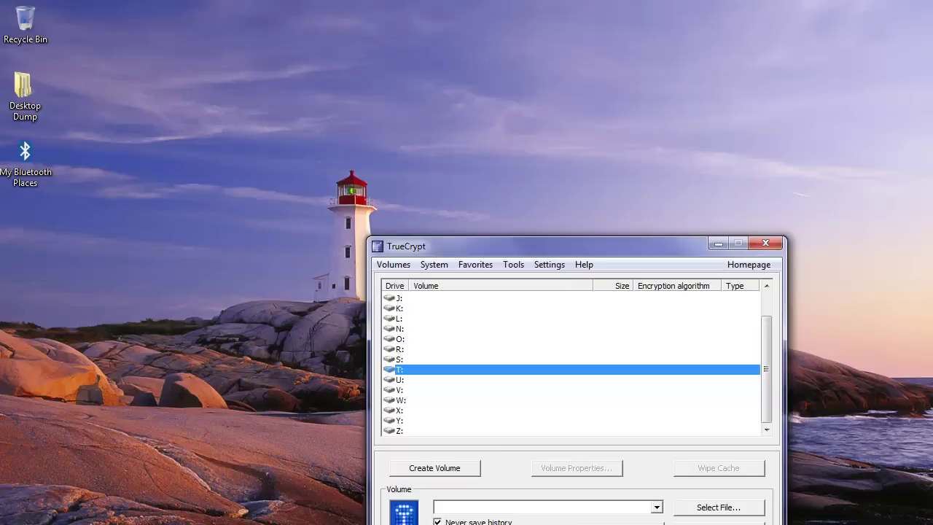
- Drag the TrueCrypt main window toward the centre of the screen so it is fully visible
left_click_drag(533, 246, 425, 94)
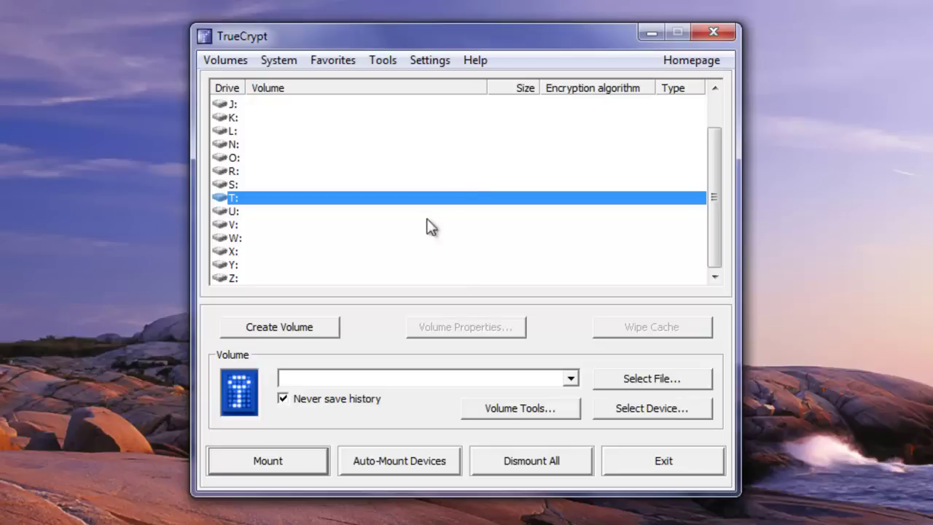
- Launch the Volume Creation Wizard for an encrypted file container as a standard TrueCrypt volume
left_click(307, 327)
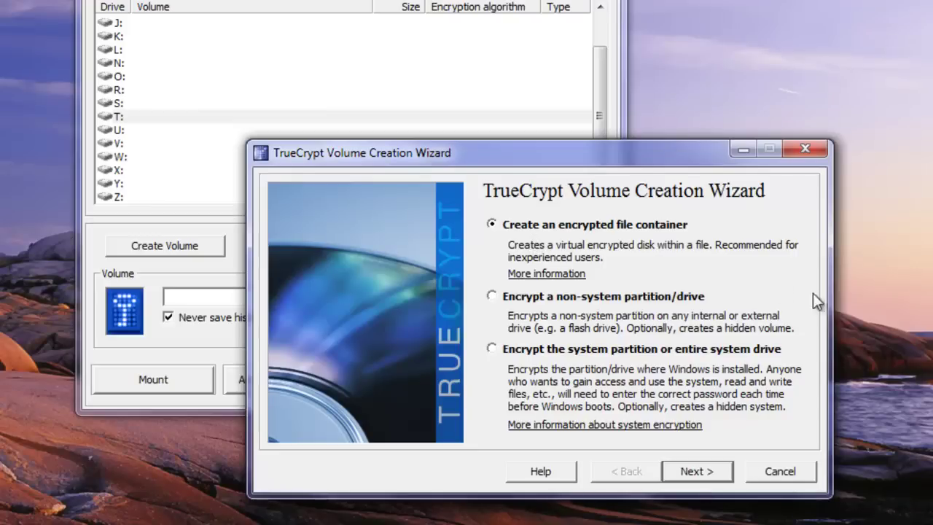
left_click(704, 473)
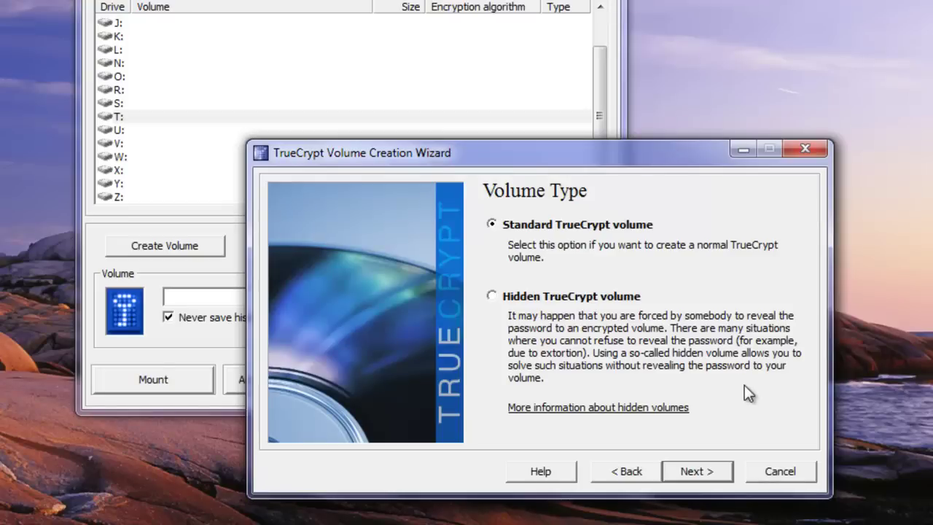
left_click(708, 469)
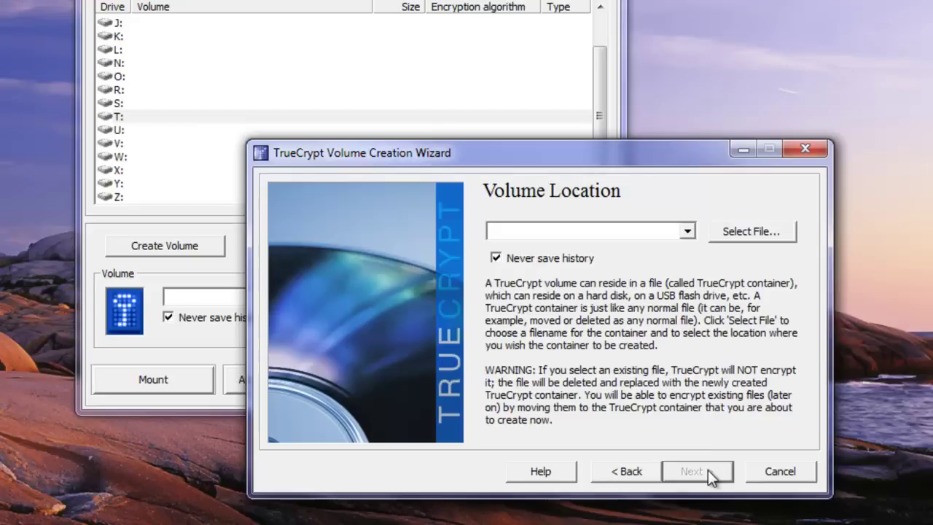
- Browse the file dialog to the D:\Tutorial\SSS folder on Data01
left_click(746, 231)
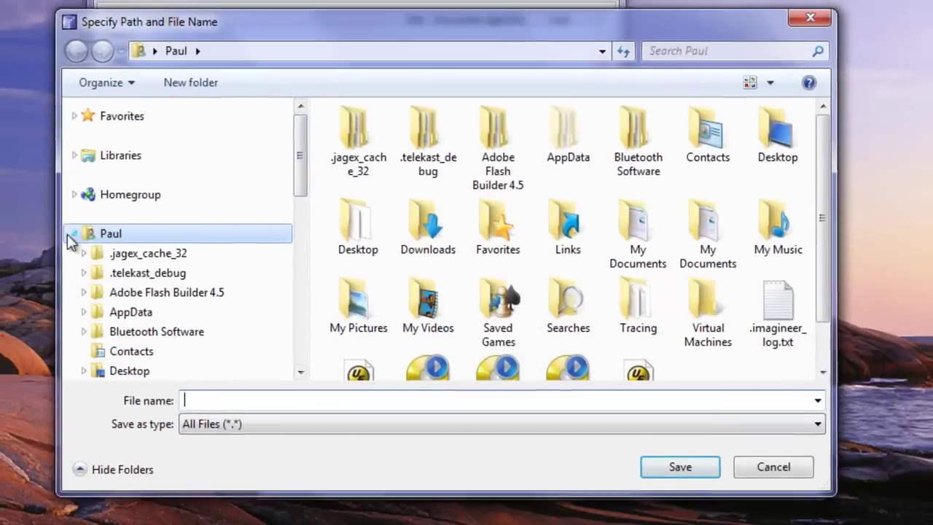
left_click(69, 227)
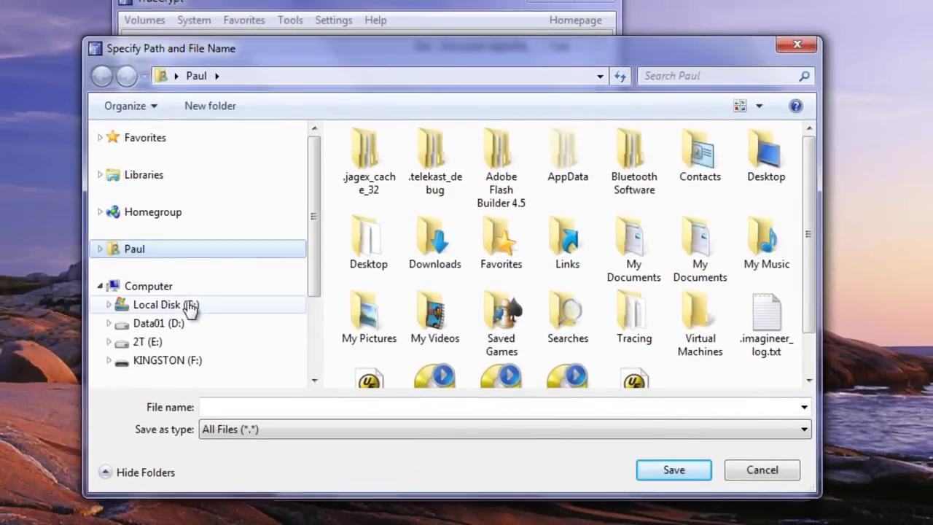
left_click(109, 323)
scroll(246, 306, "down", 2)
left_click(117, 278)
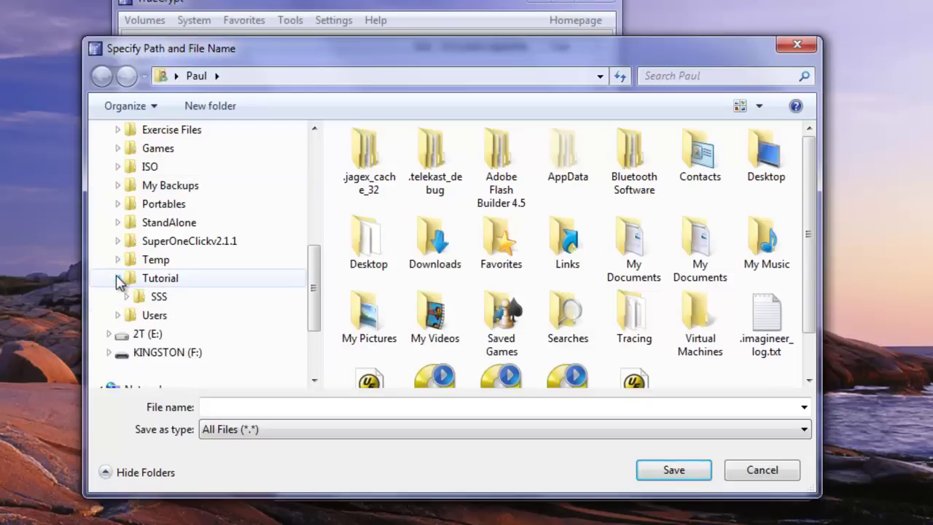
left_click(153, 297)
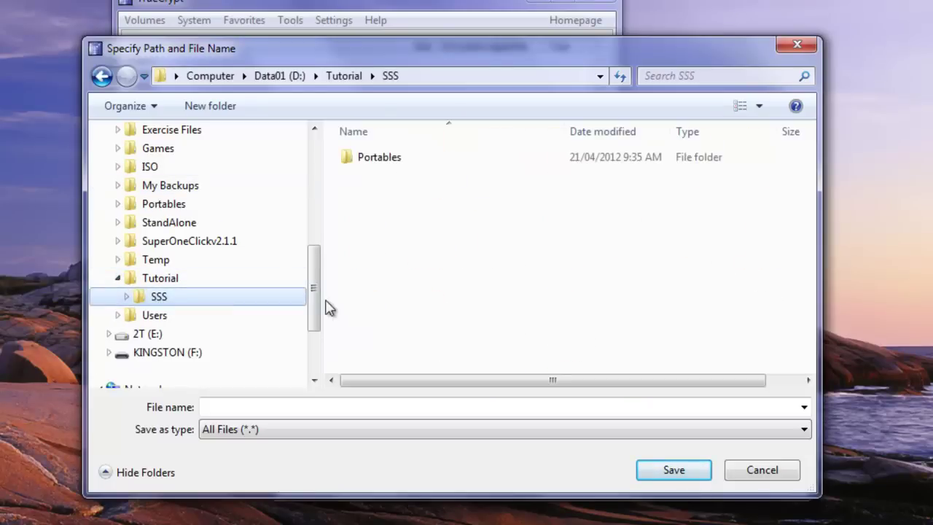
- Name the container file Tutorial.lesson with All Files (*.*) type and save it
left_click(695, 473)
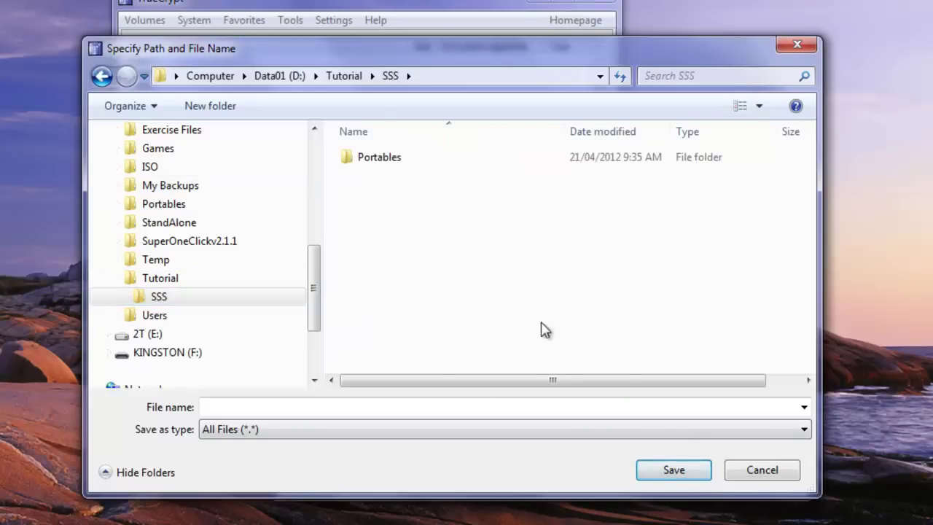
left_click(467, 433)
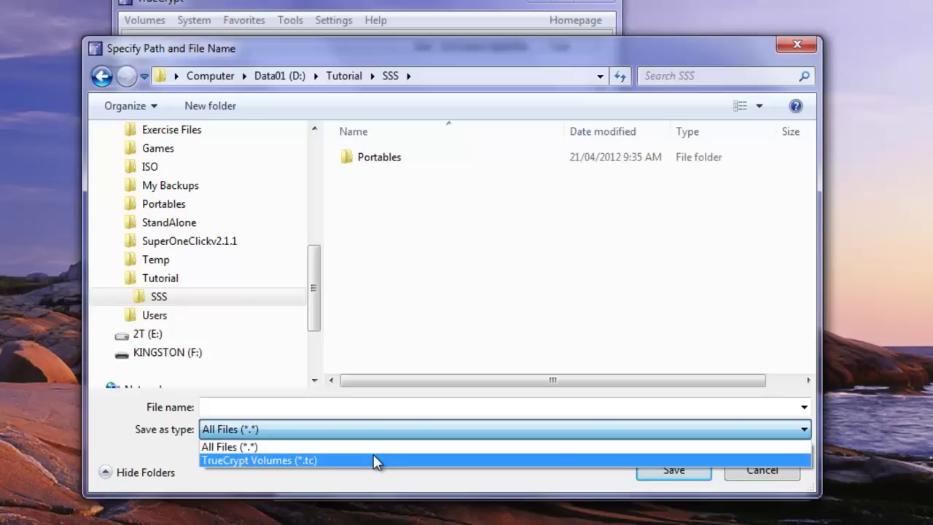
left_click(374, 448)
left_click(372, 409)
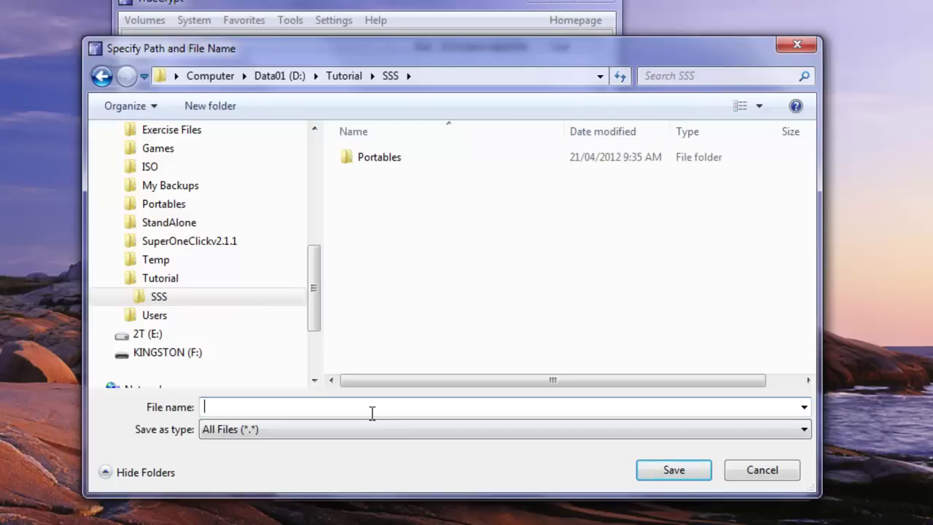
type("Tutorial.")
type("lesson")
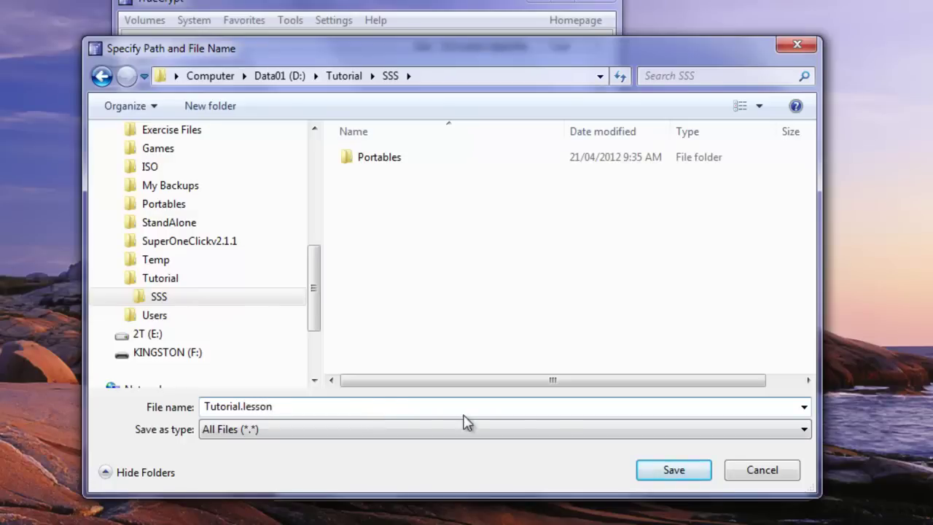
left_click(696, 472)
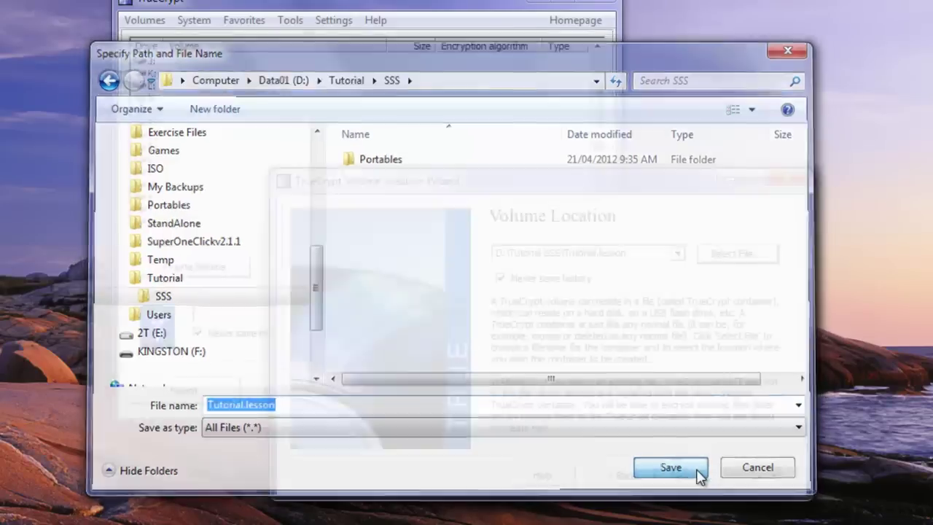
- Keep AES as the encryption algorithm and set the container size to 1 GB
left_click(704, 477)
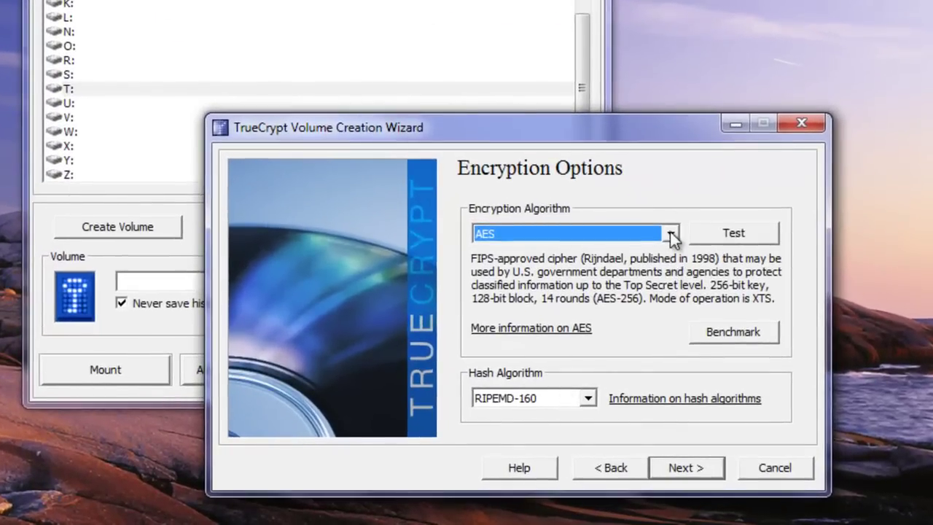
left_click(671, 234)
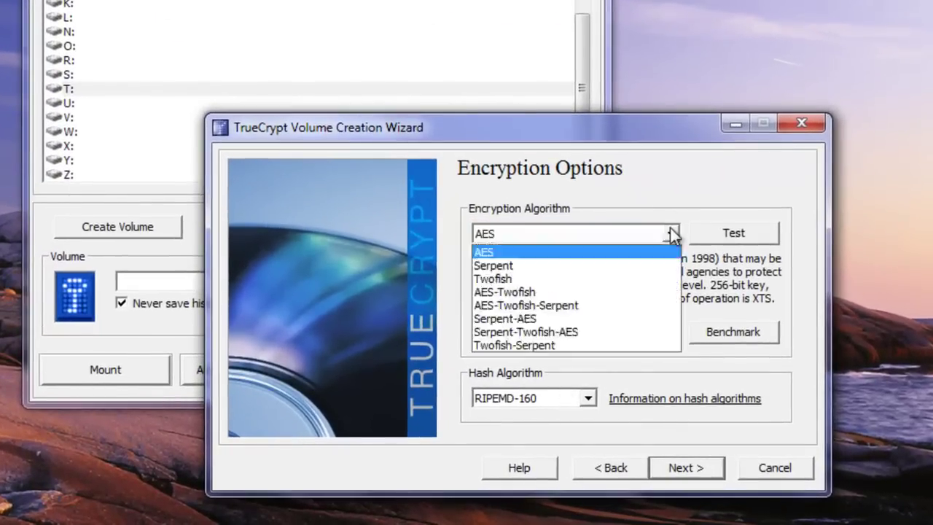
left_click(670, 231)
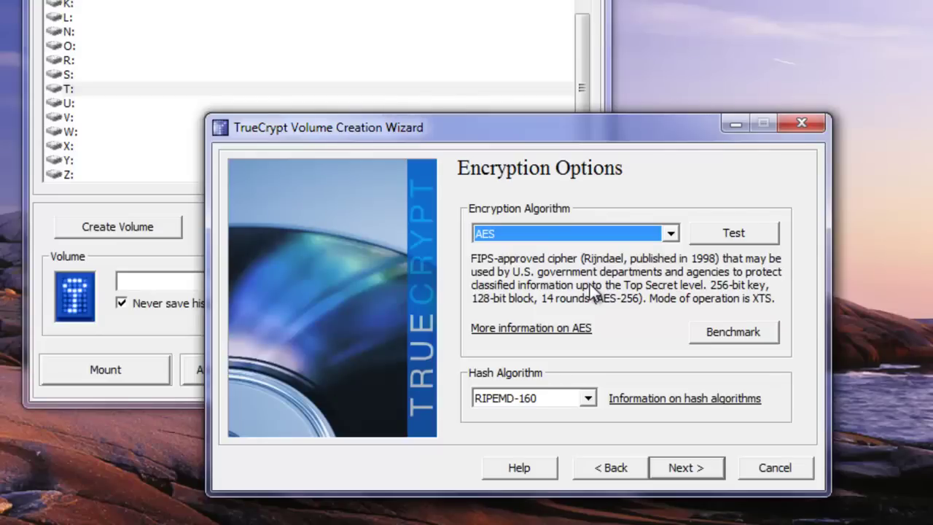
left_click(702, 467)
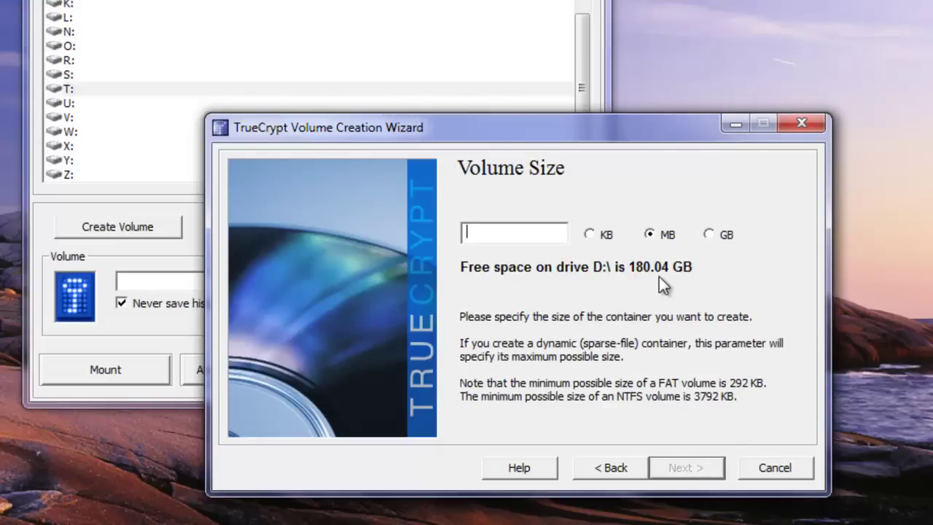
left_click(707, 234)
type("1")
left_click(708, 467)
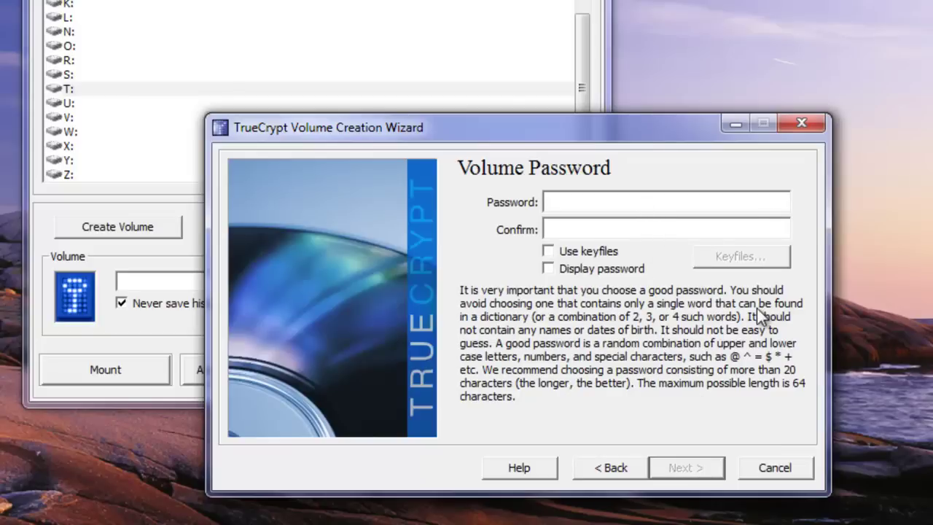
- Enter and confirm a short volume password, accepting the short-password warning
type("****")
left_click(648, 227)
type("***")
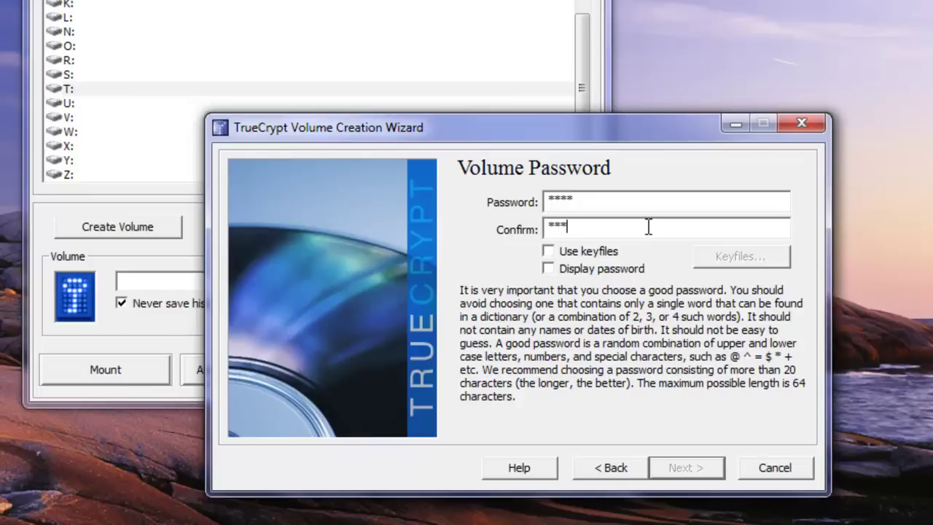
type("*")
left_click(700, 467)
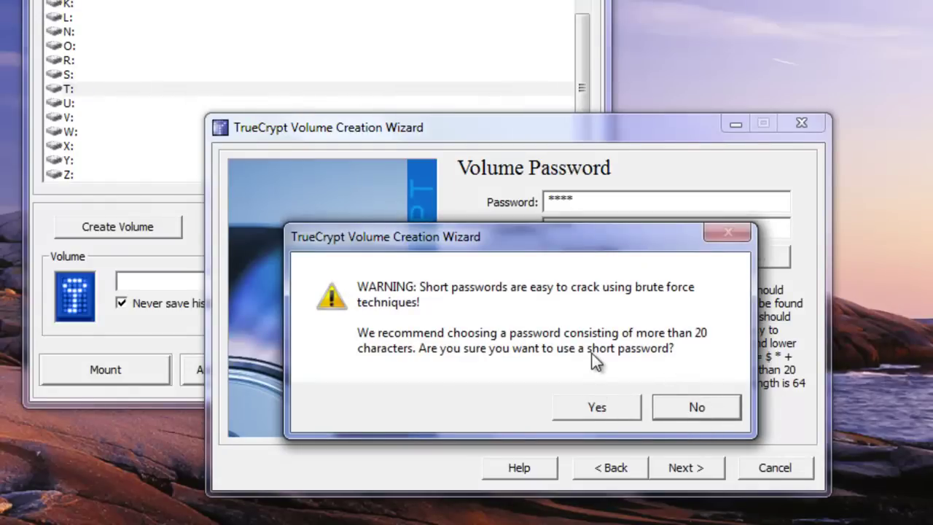
left_click(591, 403)
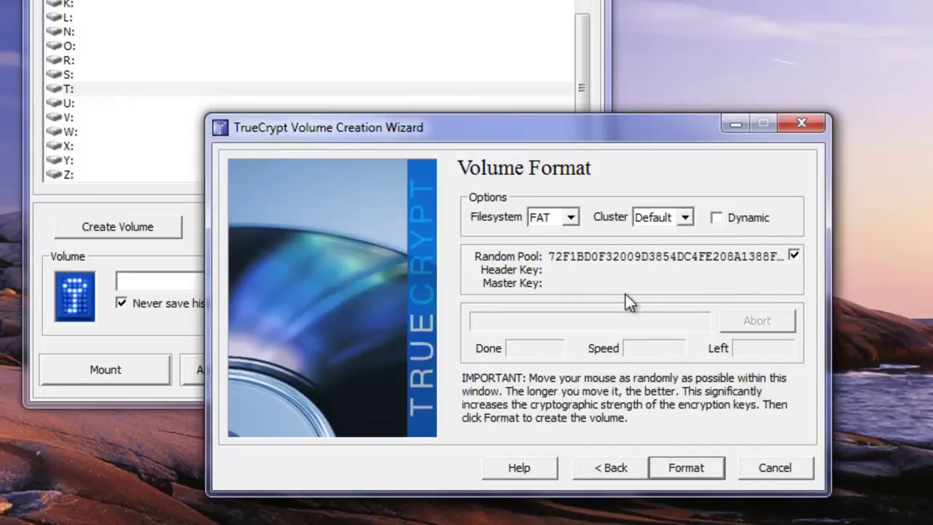
- Format the volume with the FAT filesystem, acknowledge its creation, and restart the wizard
left_click(570, 217)
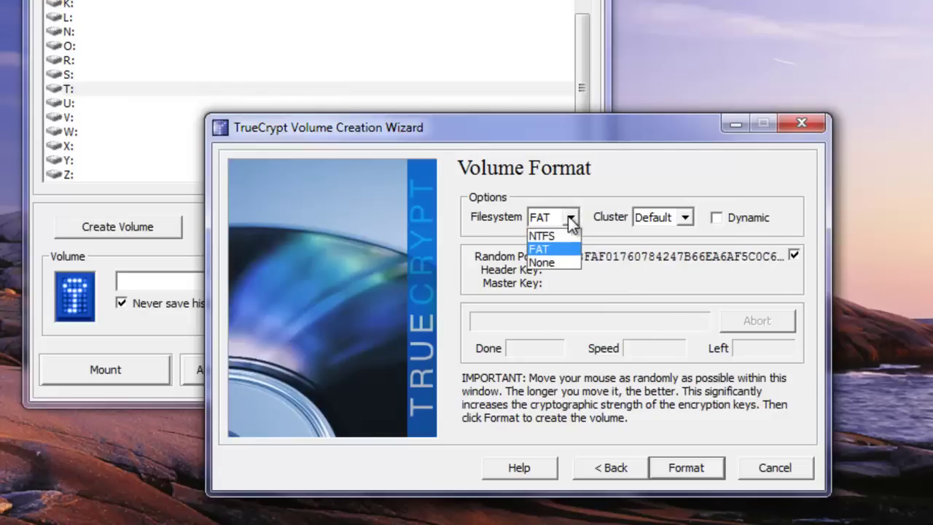
left_click(568, 216)
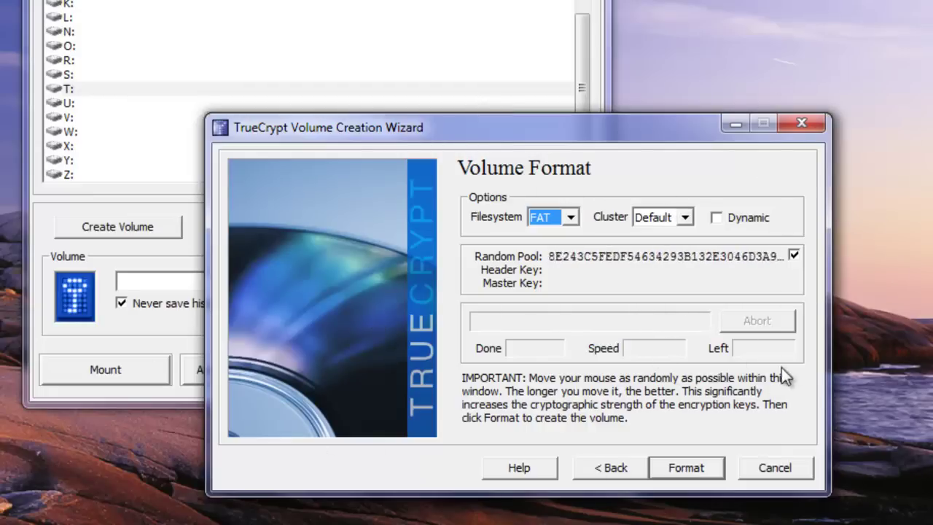
left_click(693, 473)
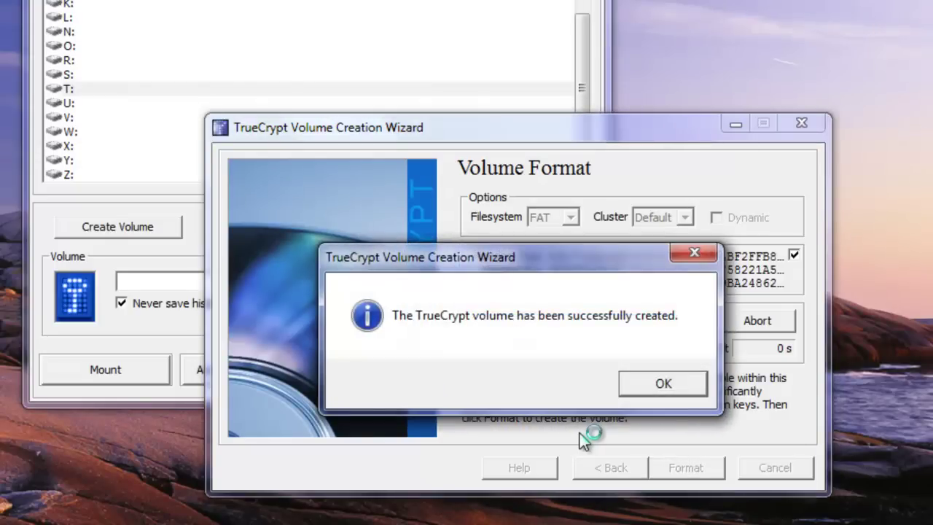
left_click(631, 382)
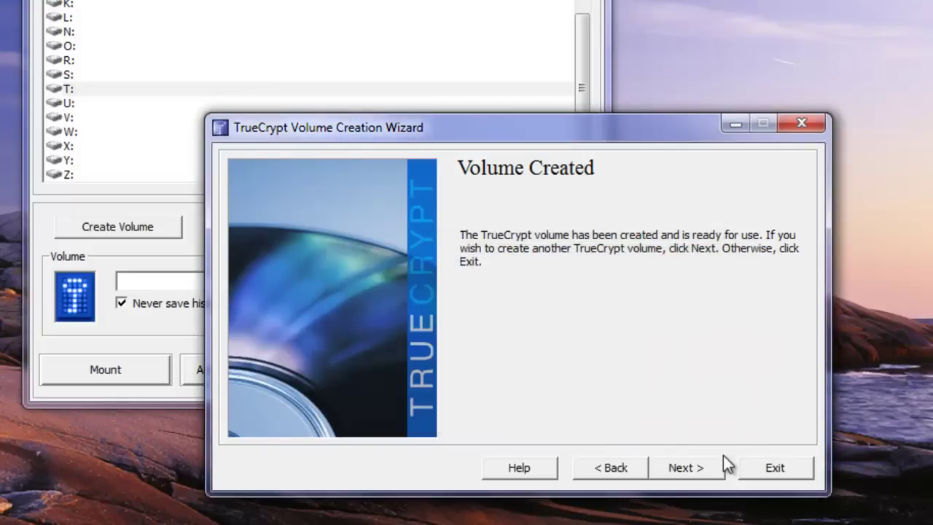
left_click_drag(627, 123, 711, 104)
left_click(791, 449)
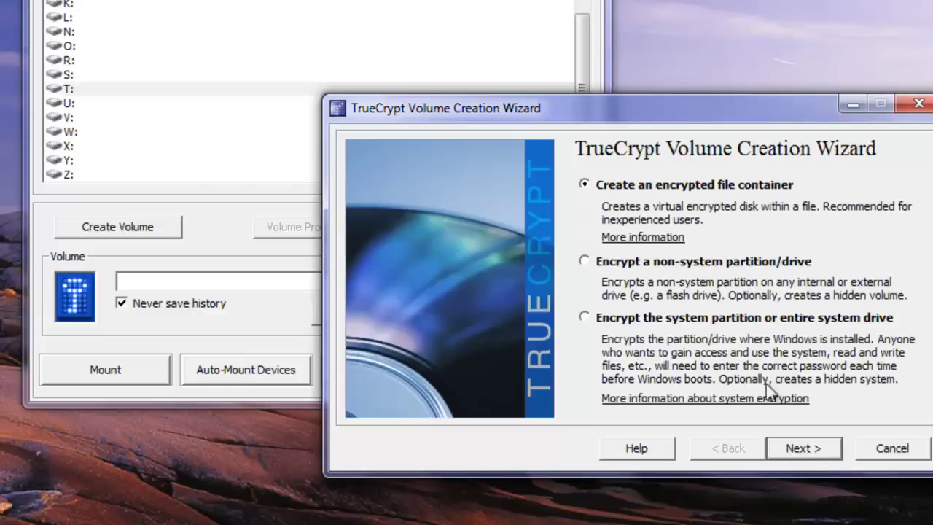
- Close the wizard and select drive letter H: in the TrueCrypt main window
left_click(909, 452)
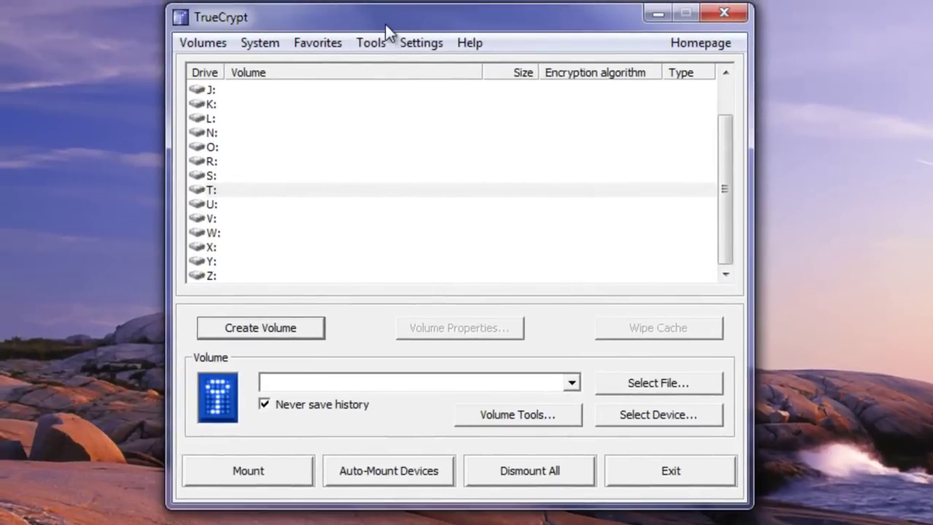
left_click_drag(385, 21, 528, 30)
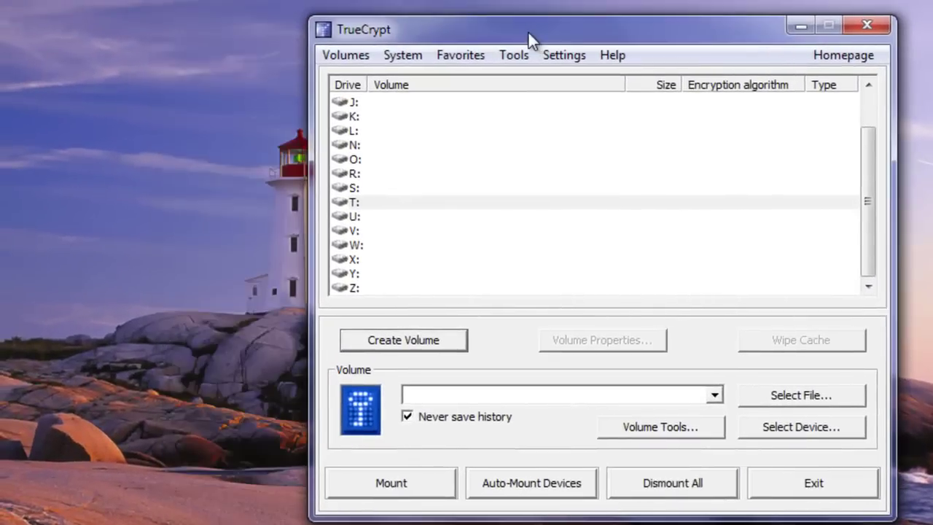
scroll(521, 204, "up", 1)
left_click(353, 117)
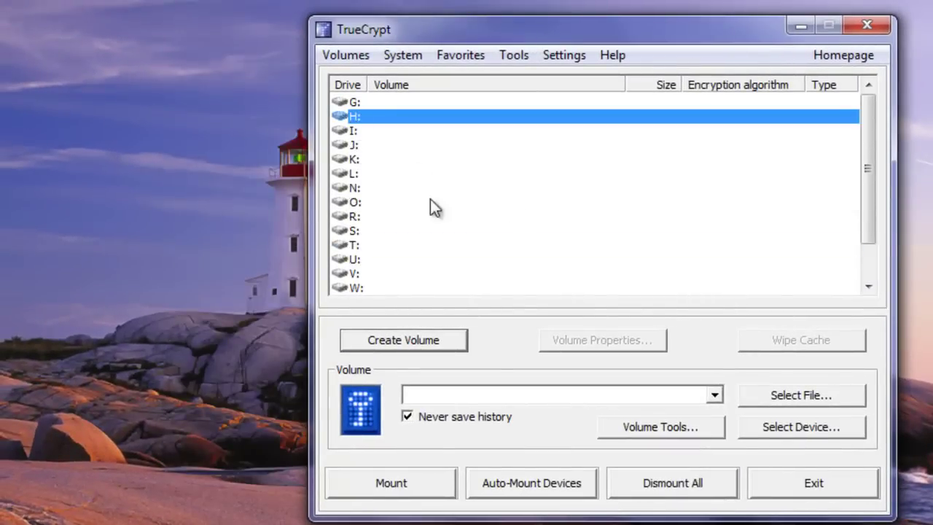
- Choose D:\Tutorial\SSS\Tutorial.lesson as the volume file and mount it with its password
left_click(810, 403)
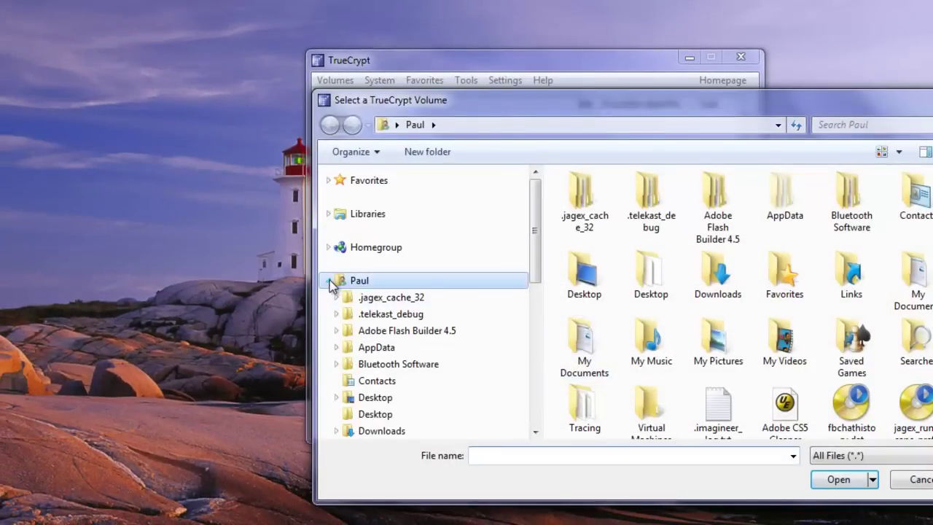
left_click(328, 280)
left_click(337, 348)
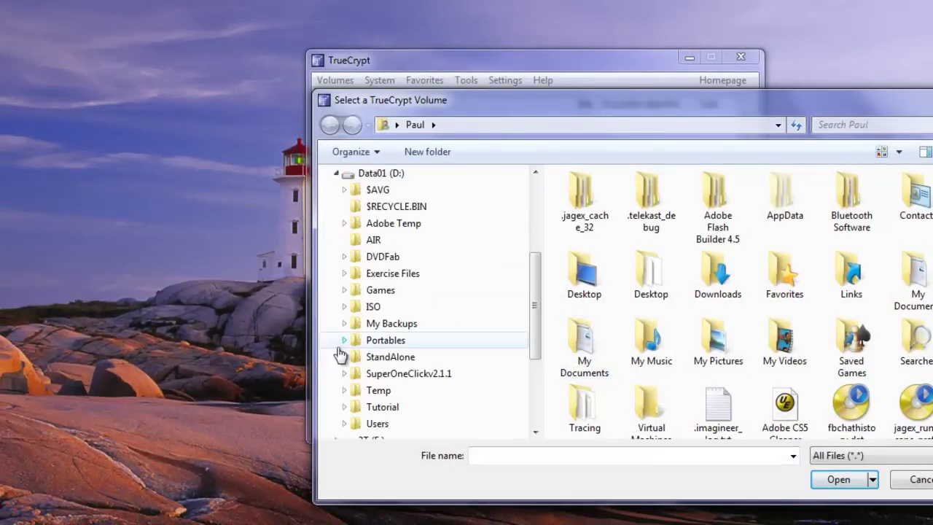
scroll(462, 349, "down", 2)
left_click(346, 307)
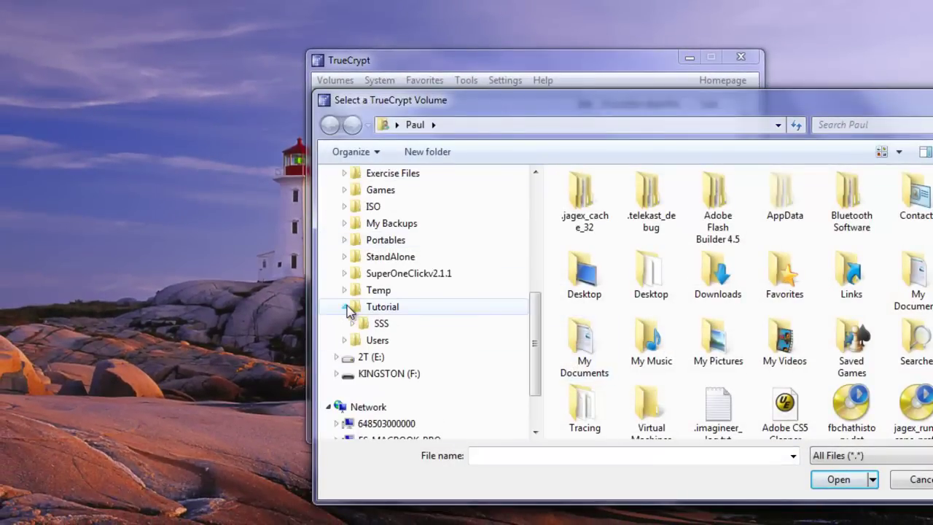
left_click(381, 323)
left_click(610, 218)
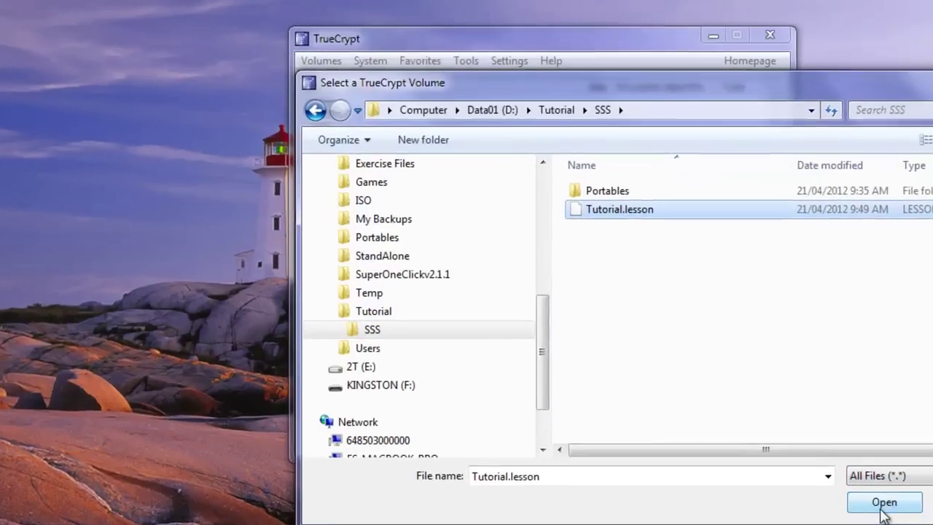
left_click(884, 503)
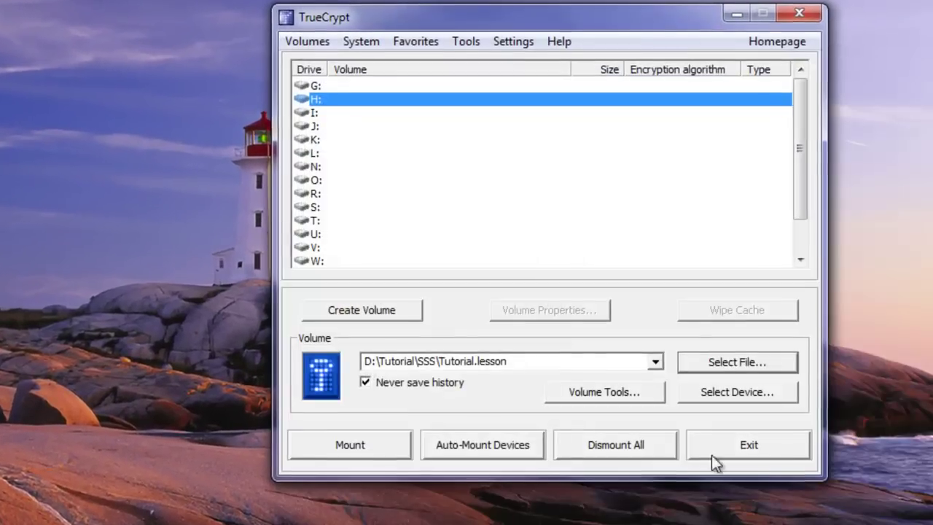
left_click(352, 445)
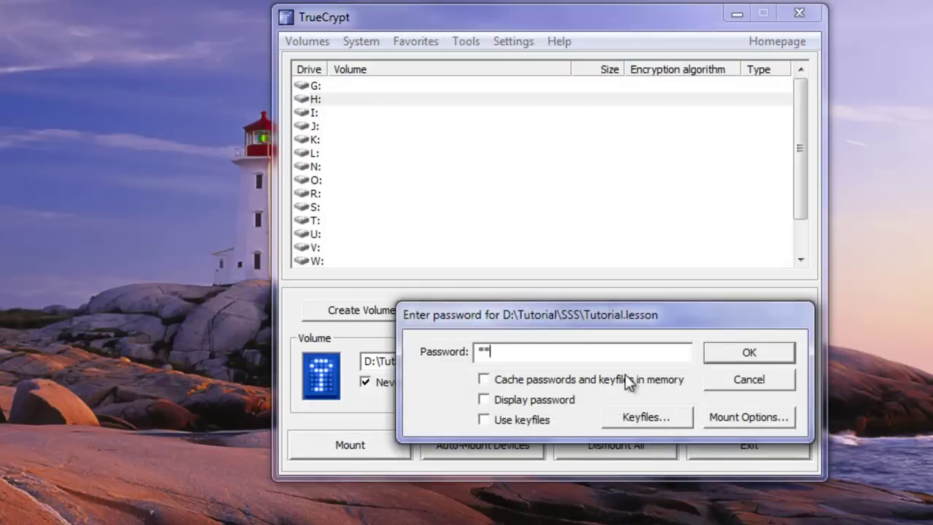
left_click(770, 360)
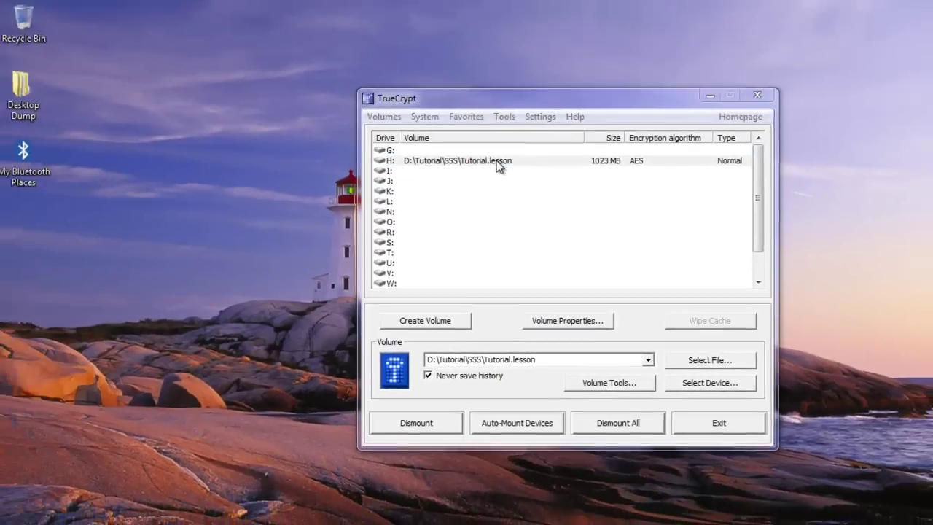
- Open drive H: in Explorer and check its properties show 0.99 GB FAT32
double_click(450, 99)
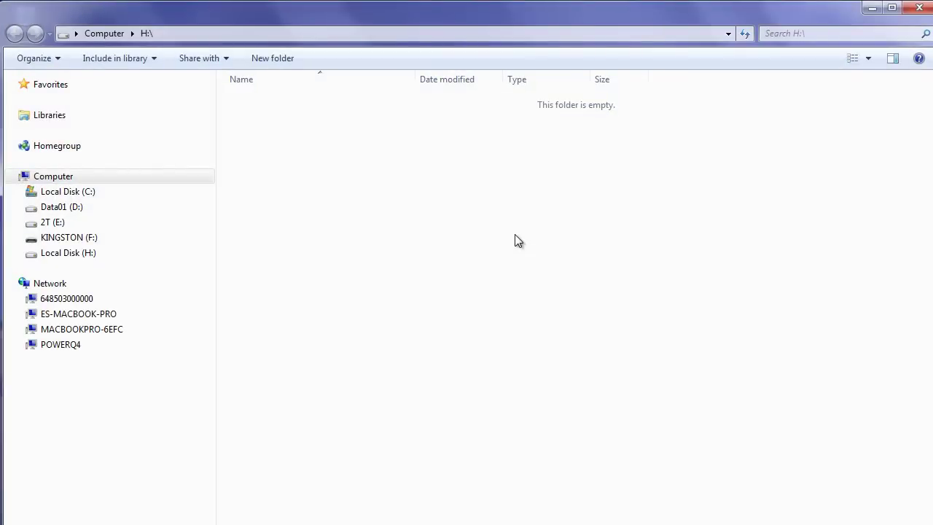
left_click(46, 261)
right_click(46, 261)
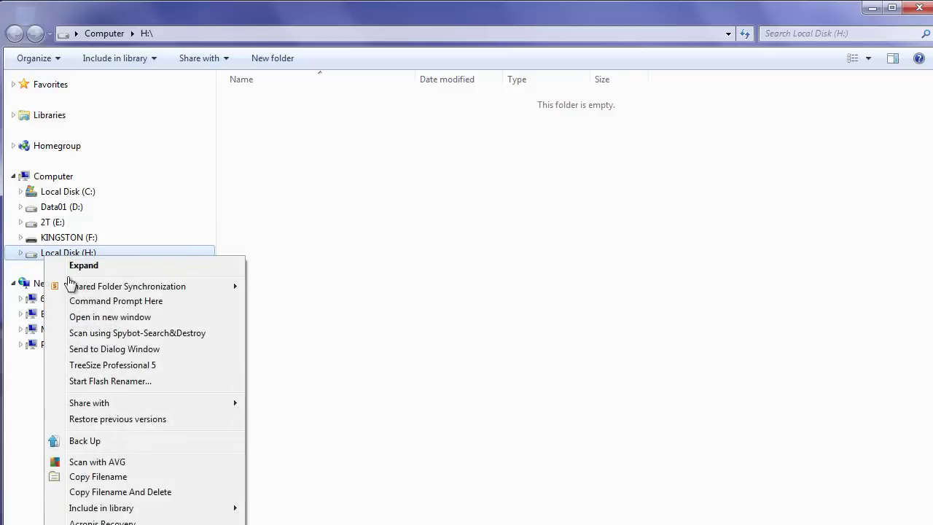
left_click(139, 522)
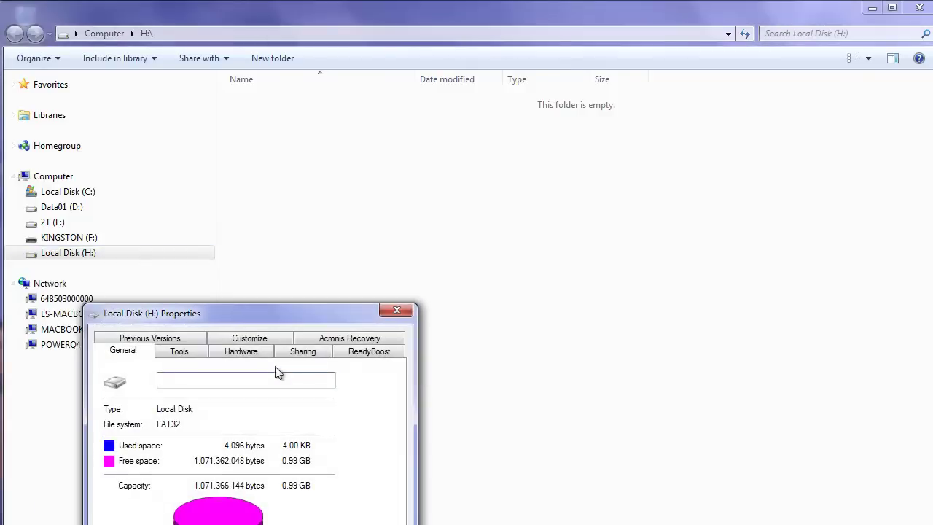
left_click_drag(233, 317, 360, 102)
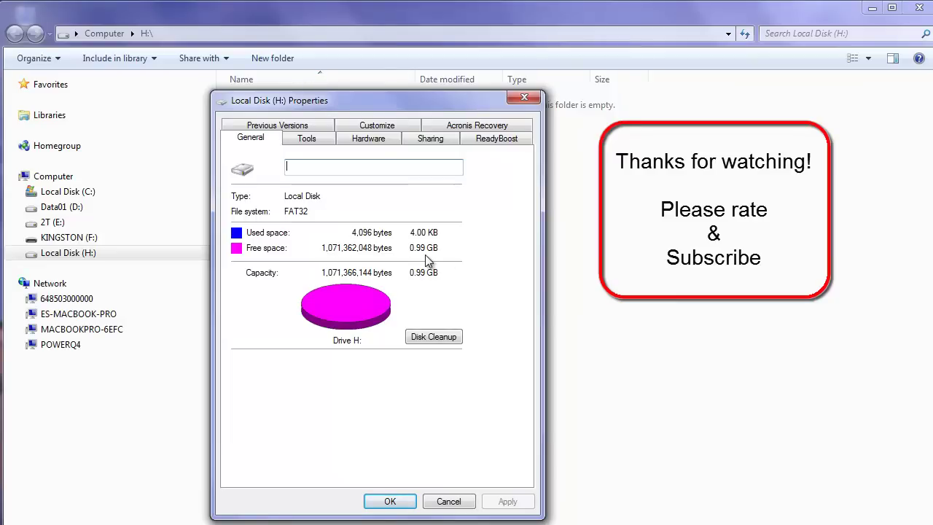
left_click(455, 501)
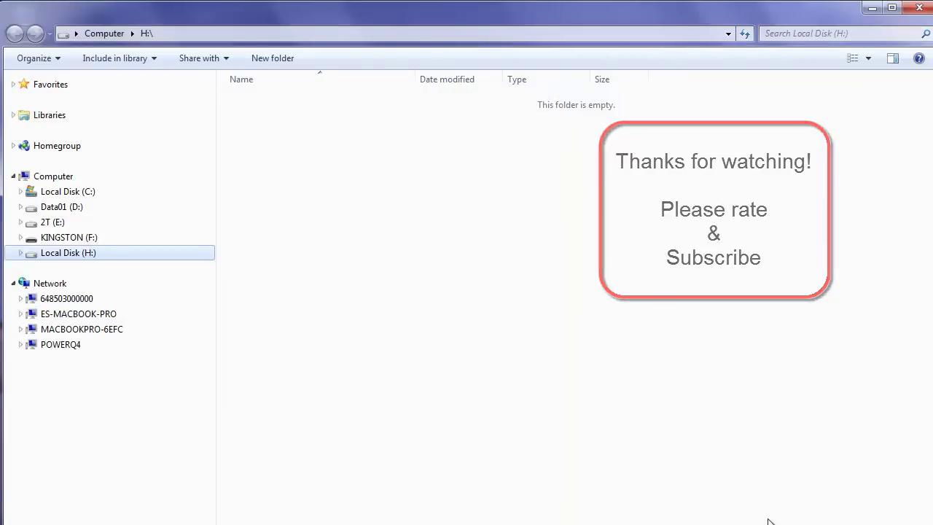